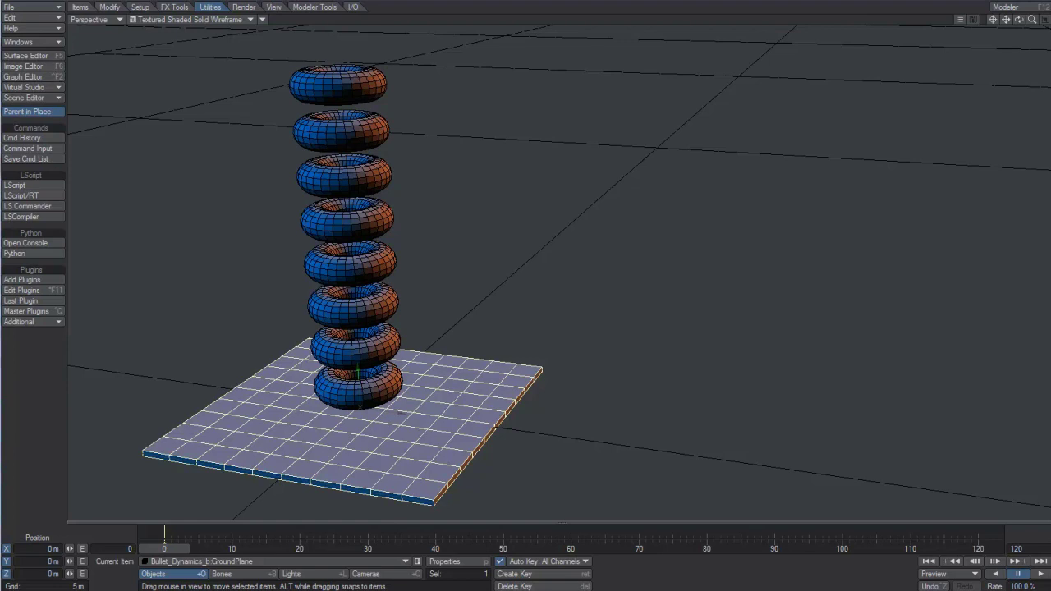
# Open the Current Item: Objects list and browse GroundPlane and Toroid (1) through Toroid (8).
pyautogui.click(417, 561)
pyautogui.moveTo(690, 174); pyautogui.dragTo(719, 248)
# Open the Bullet dynamics Item Properties and make GroundPlane a Static body.
pyautogui.click(717, 174)
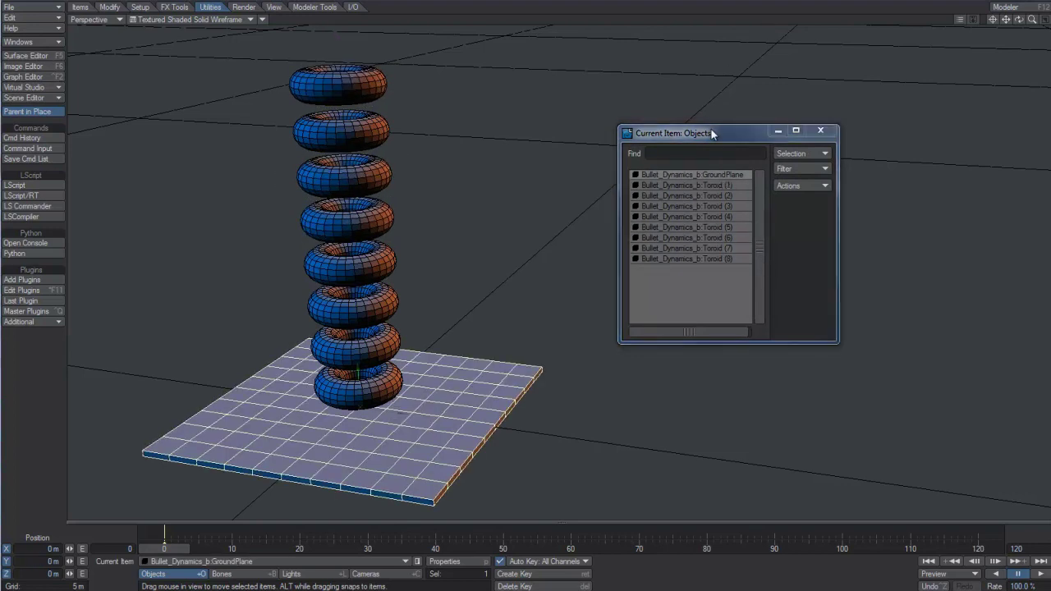
pyautogui.moveTo(705, 128); pyautogui.dragTo(480, 52)
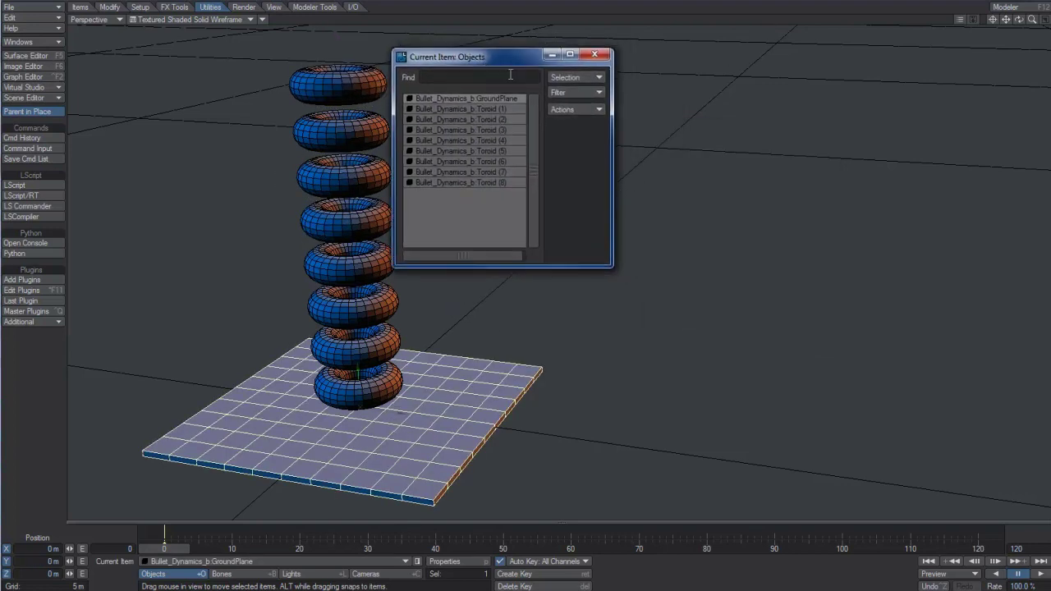
pyautogui.click(164, 8)
pyautogui.click(26, 151)
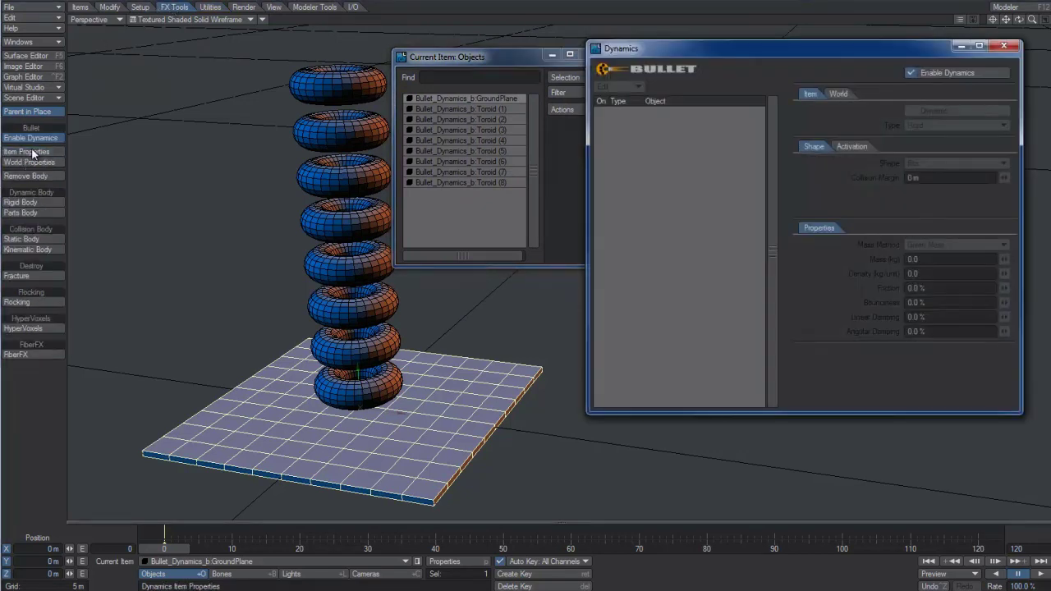
pyautogui.moveTo(475, 57); pyautogui.dragTo(152, 50)
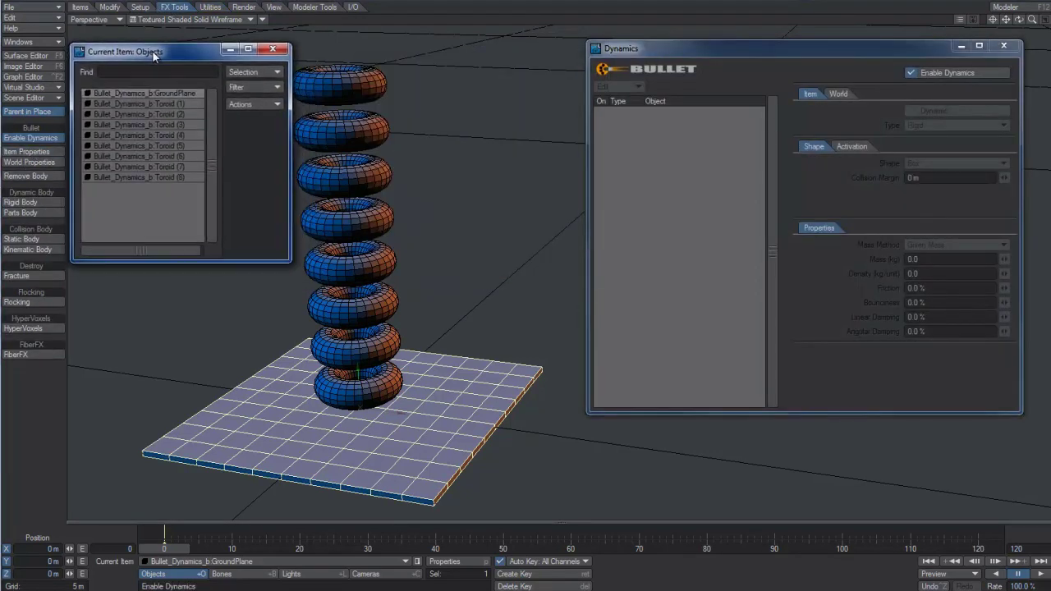
pyautogui.click(168, 95)
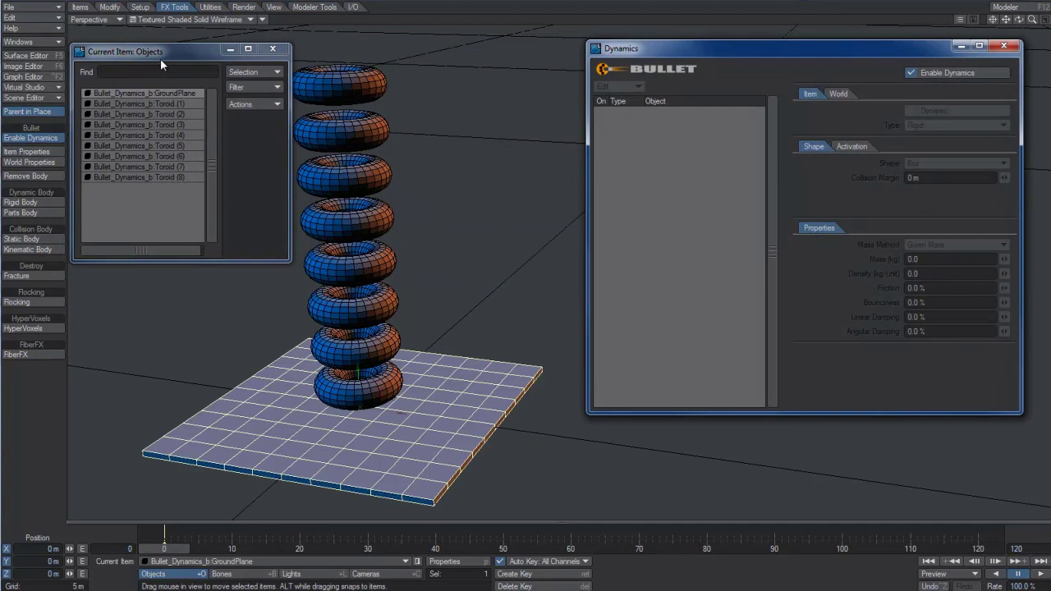
pyautogui.click(33, 239)
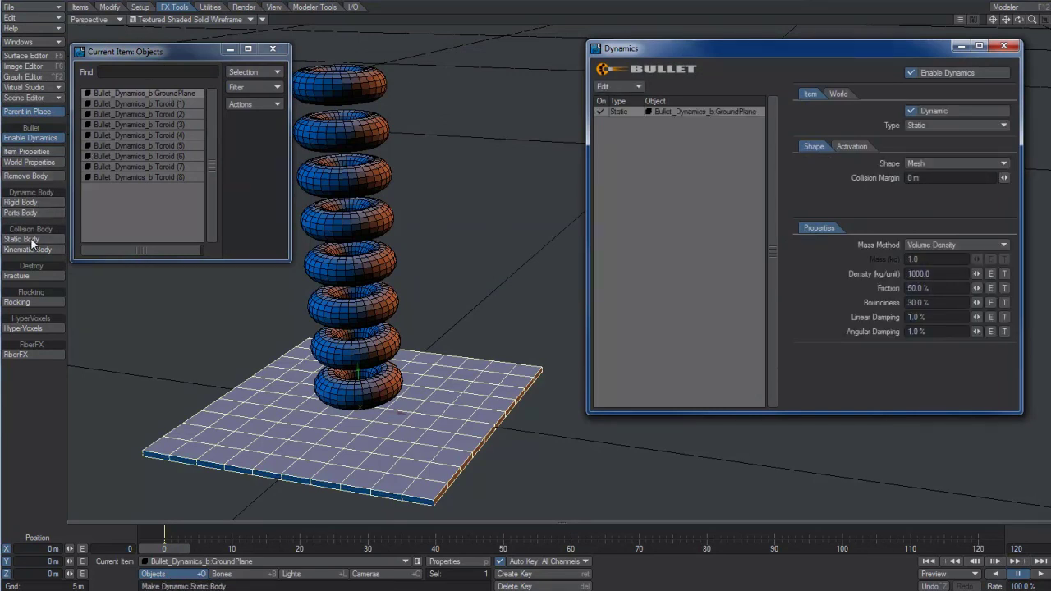
# Make all eight toroids, Toroid (1) through Toroid (8), Rigid bodies.
pyautogui.click(175, 107)
pyautogui.keyDown('shift'); pyautogui.click(160, 177); pyautogui.keyUp('shift')
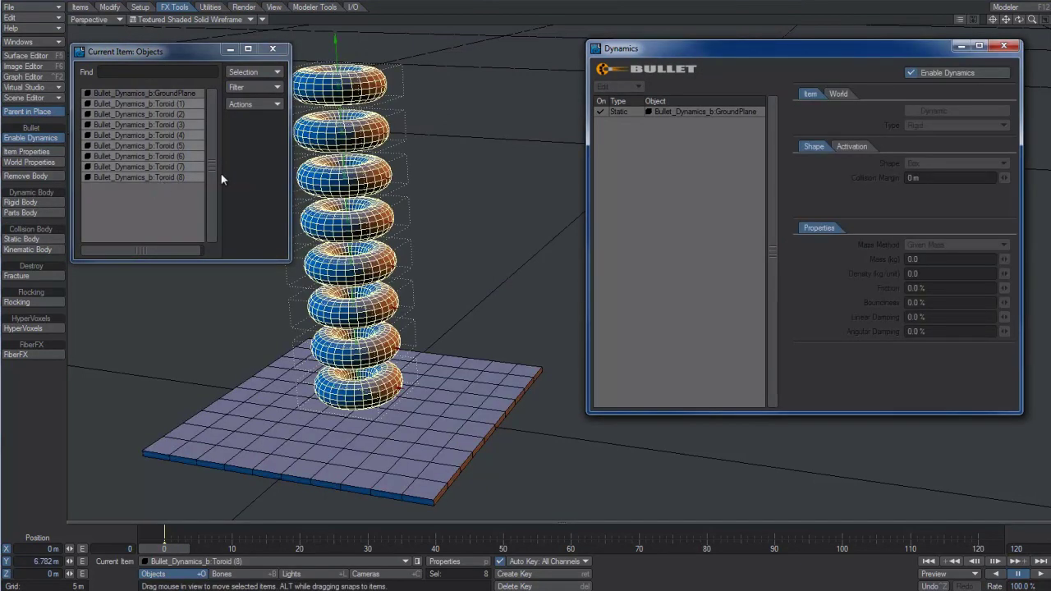
pyautogui.click(37, 202)
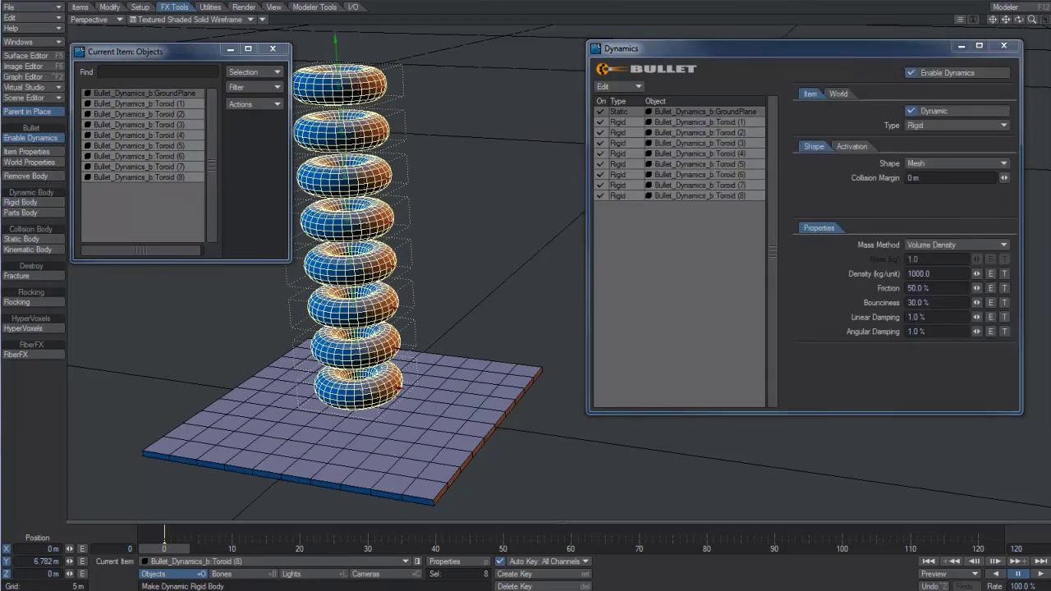
# Give GroundPlane a Box collision shape and close the Objects list window.
pyautogui.click(706, 110)
pyautogui.click(929, 165)
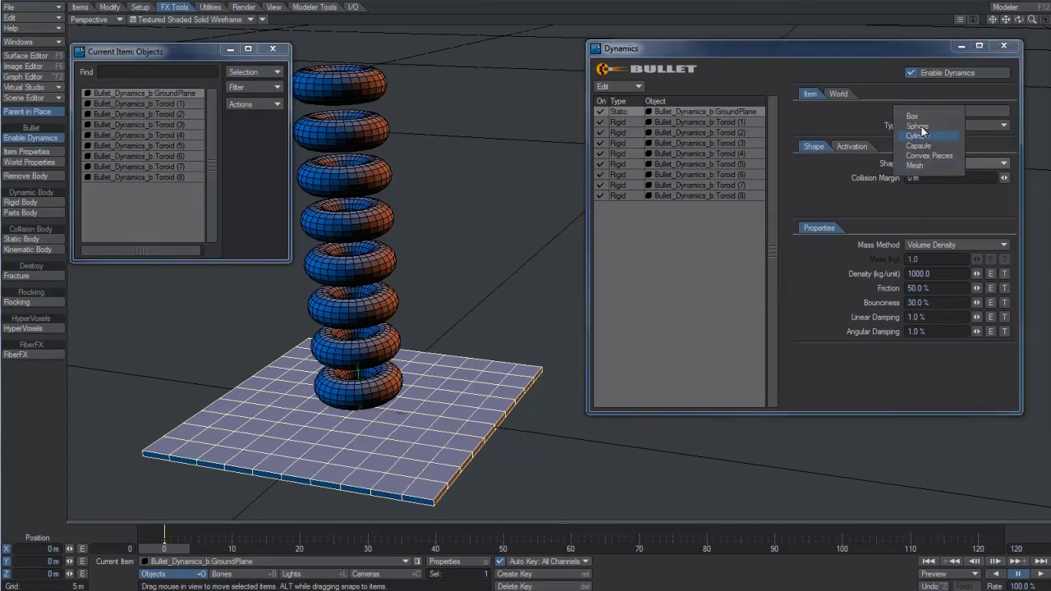
pyautogui.click(927, 116)
pyautogui.click(273, 49)
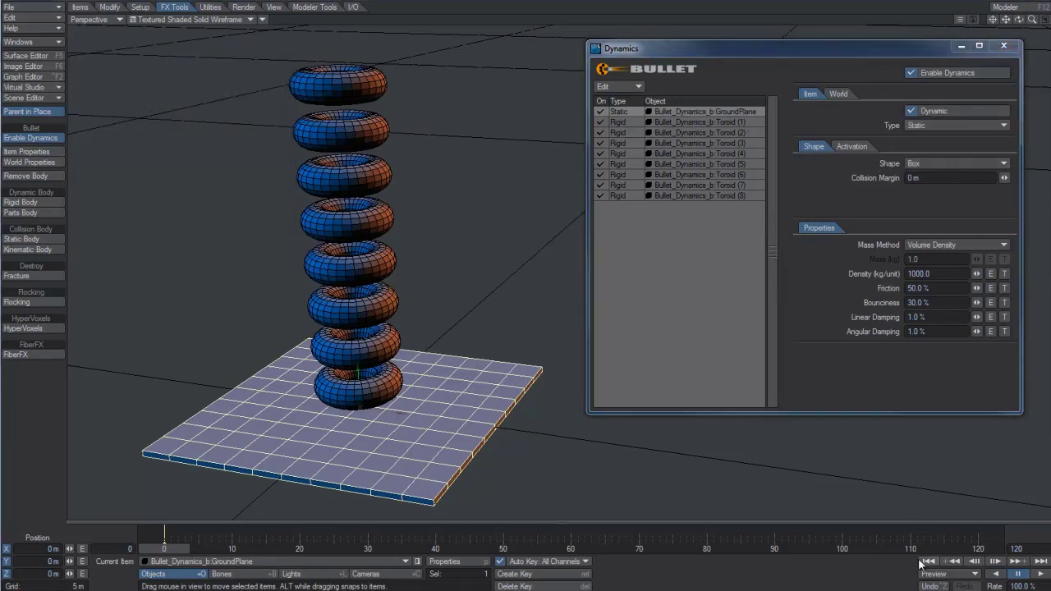
# Play the simulation to watch the toroids fall, then stop and rewind to frame 0.
pyautogui.click(1040, 575)
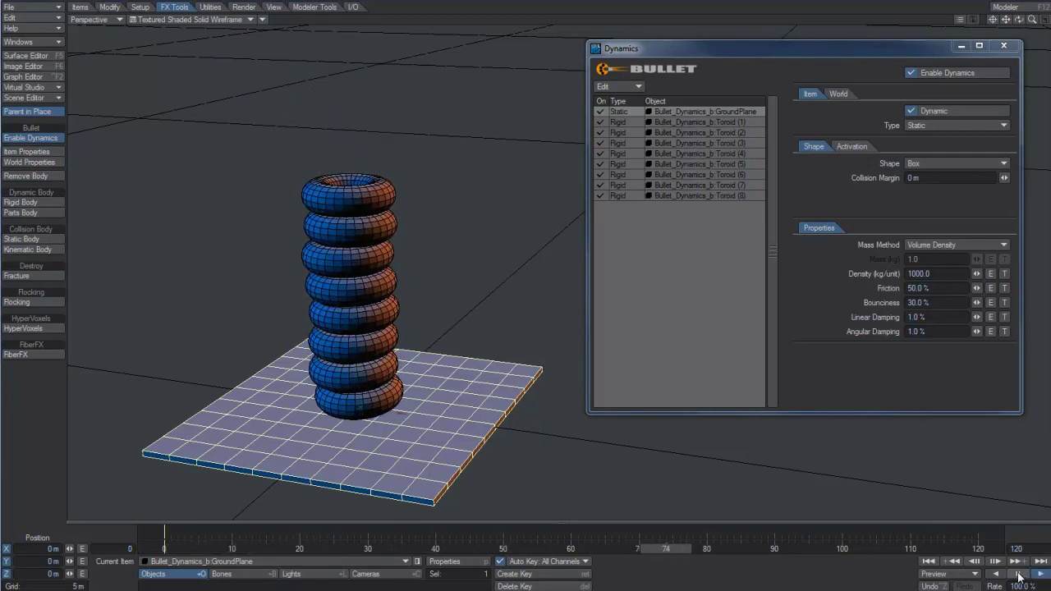
pyautogui.click(1017, 574)
pyautogui.click(929, 561)
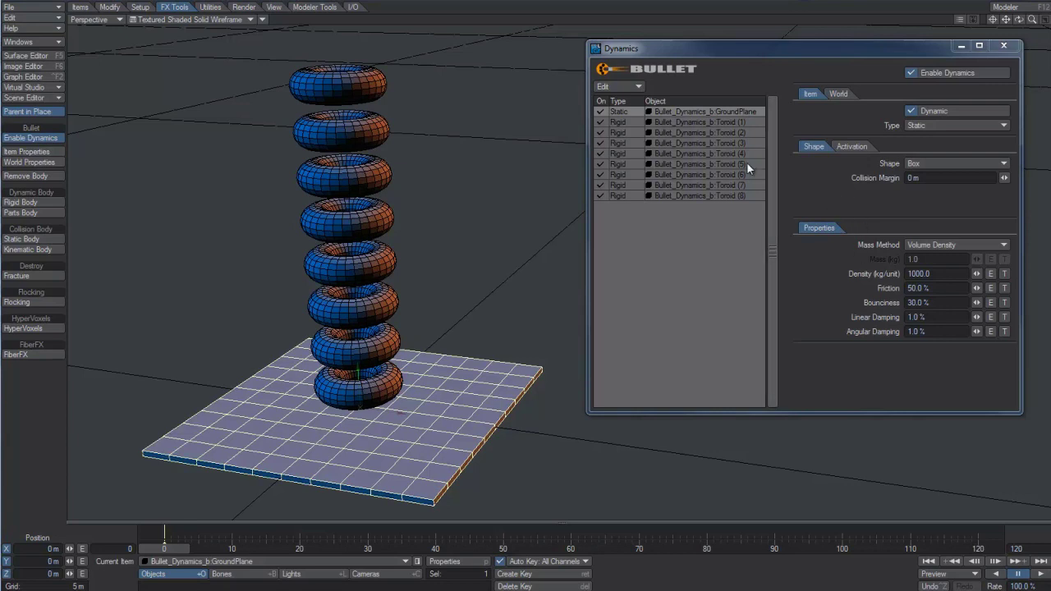
# Set Initial Activation to Start Sleeping for Toroid (1) through Toroid (8).
pyautogui.click(721, 121)
pyautogui.keyDown('shift'); pyautogui.click(739, 196); pyautogui.keyUp('shift')
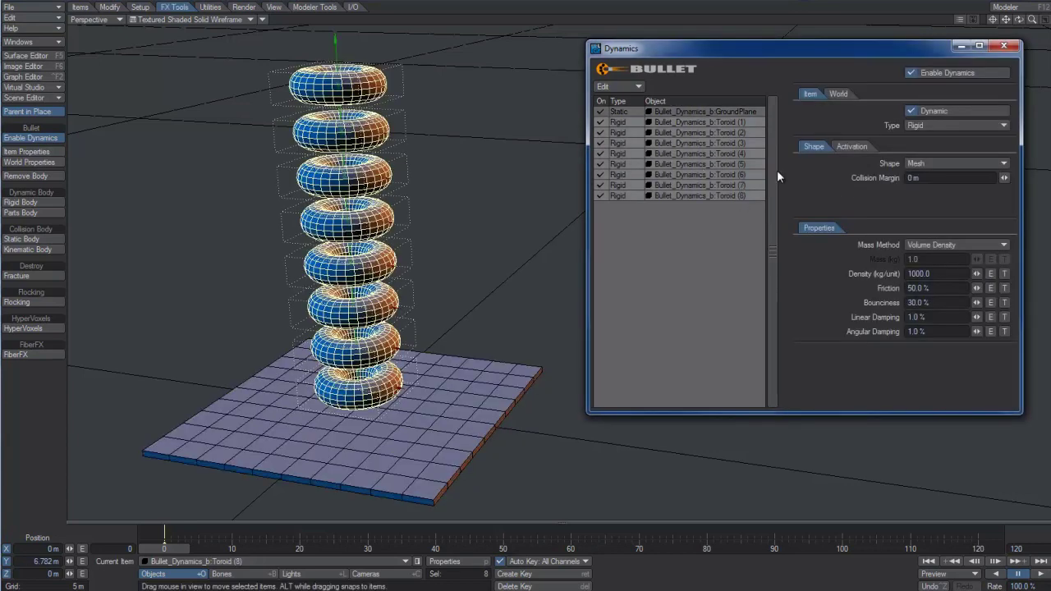
pyautogui.click(854, 146)
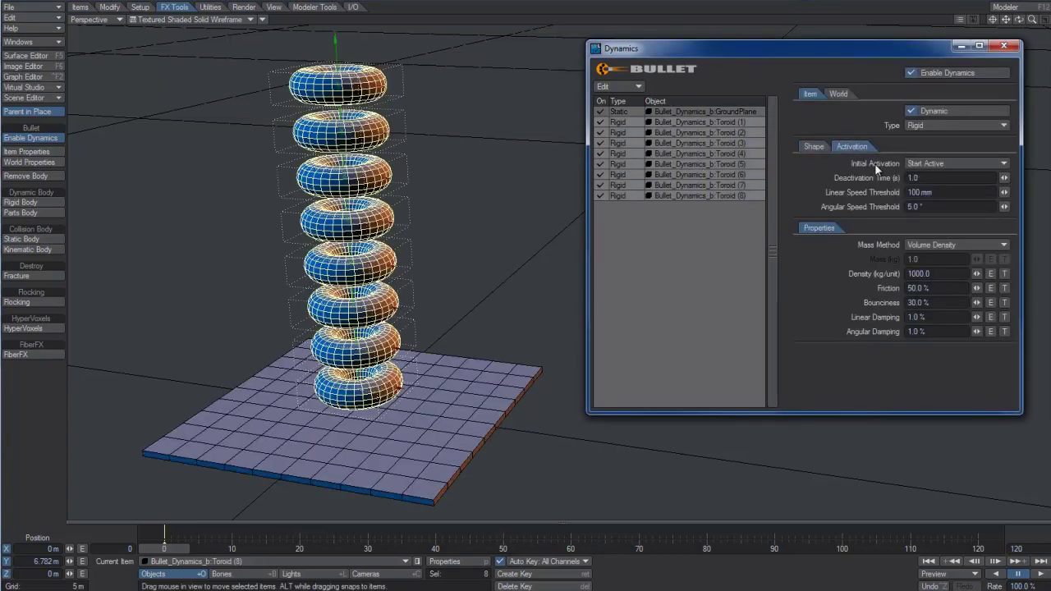
pyautogui.click(934, 163)
pyautogui.click(931, 171)
# Play the simulation to check the stack stays put, then stop and rewind.
pyautogui.click(927, 565)
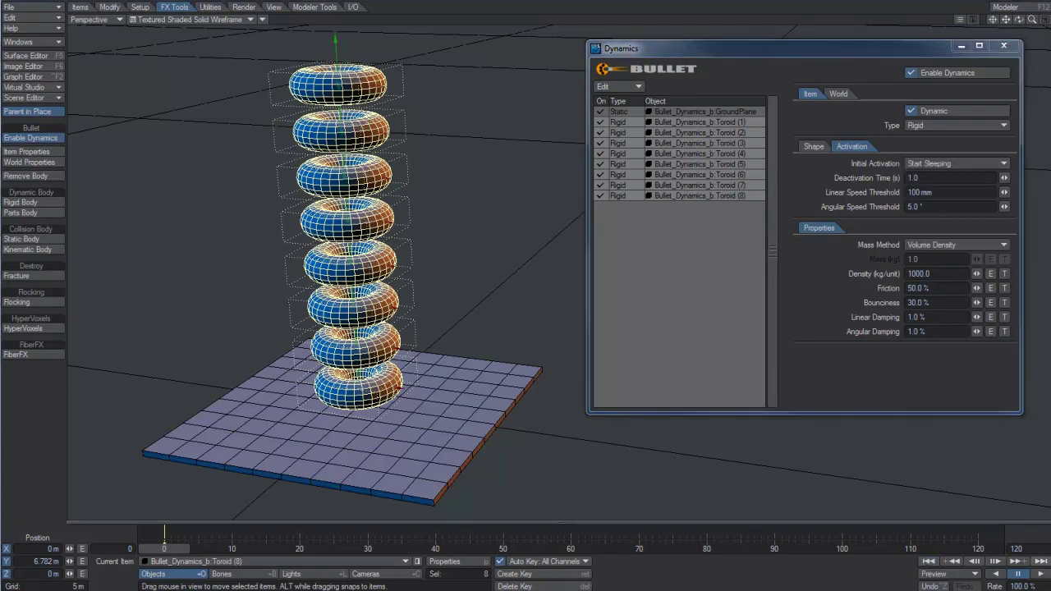
pyautogui.click(1039, 573)
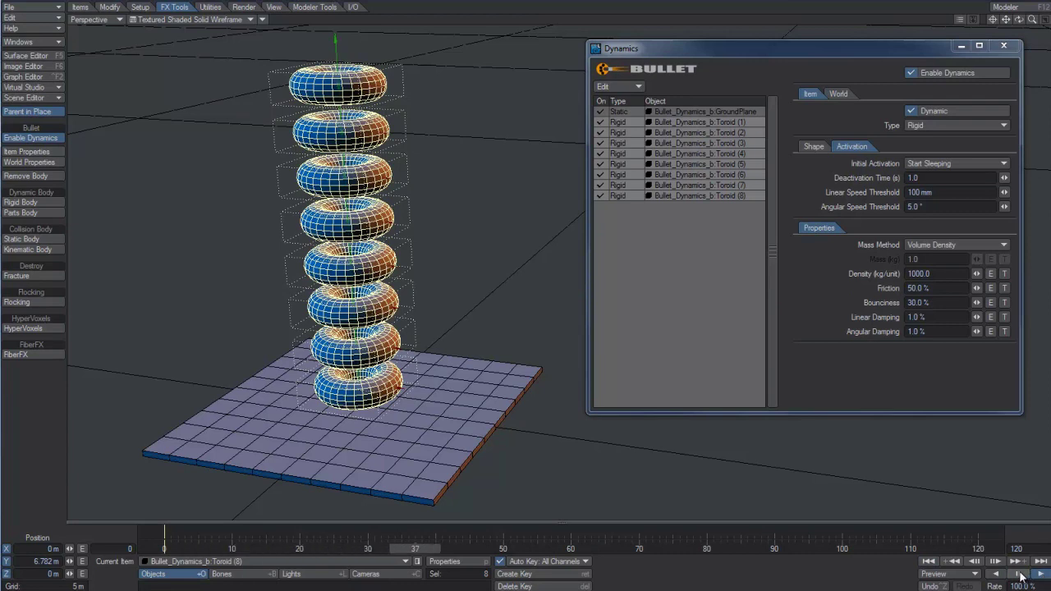
pyautogui.click(1018, 574)
pyautogui.click(927, 560)
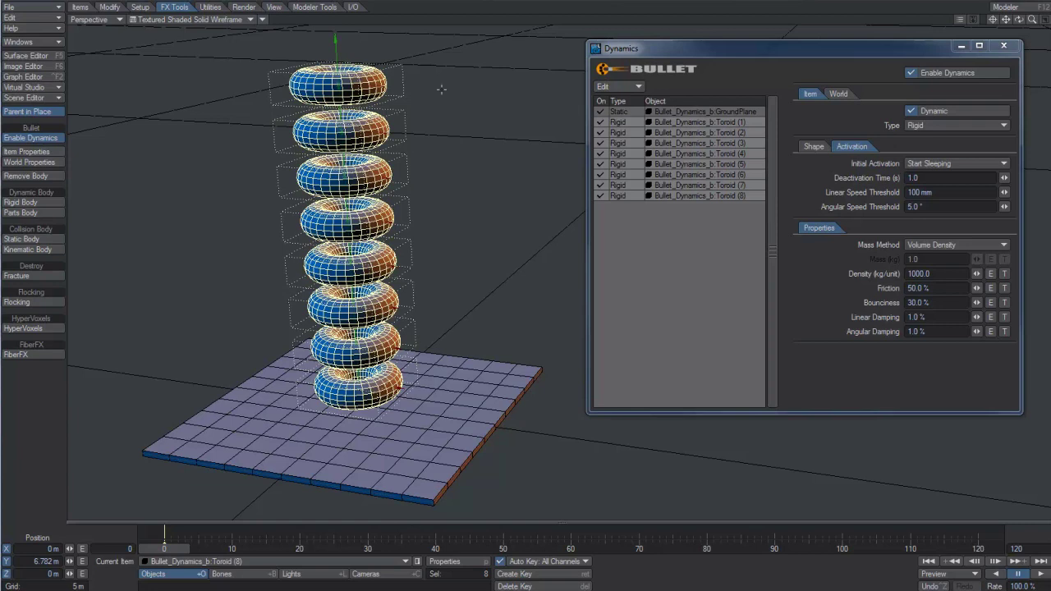
# Switch Toroid (5) alone to Start Active and play it dropping onto the sleeping stack.
pyautogui.click(692, 119)
pyautogui.click(698, 163)
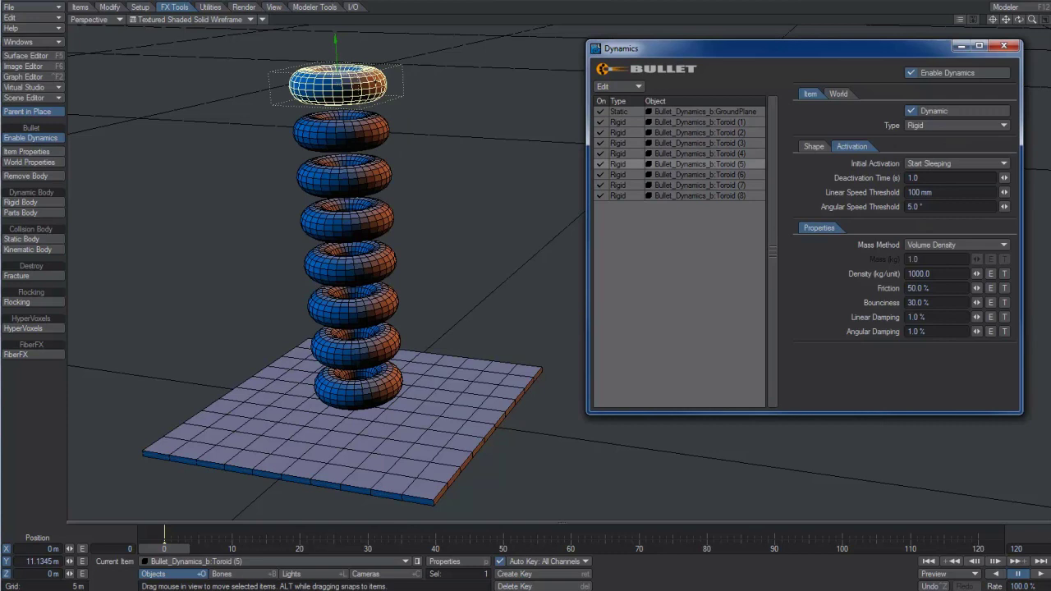
pyautogui.click(935, 163)
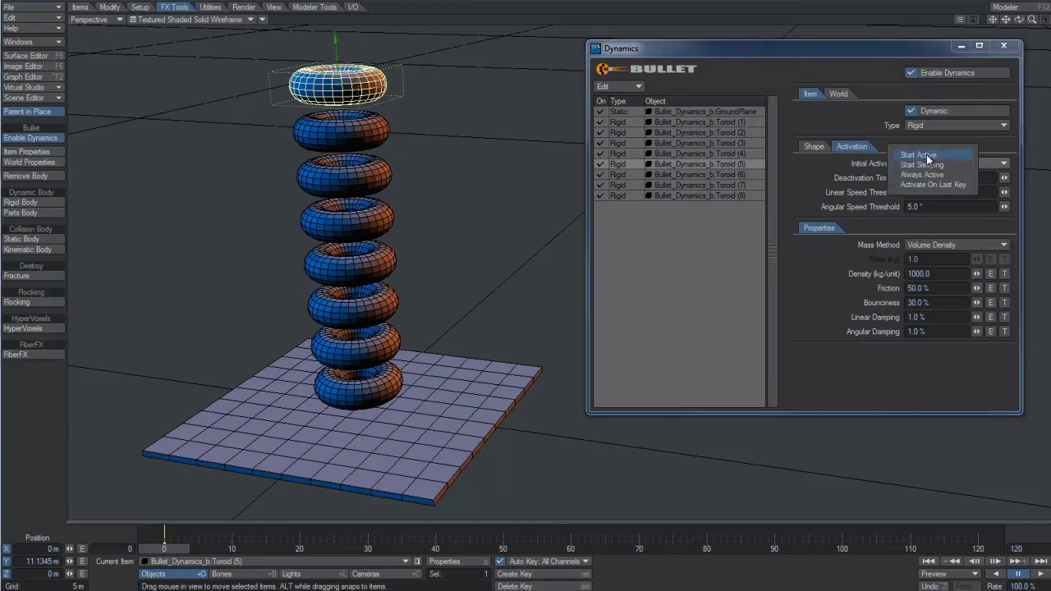
pyautogui.click(926, 154)
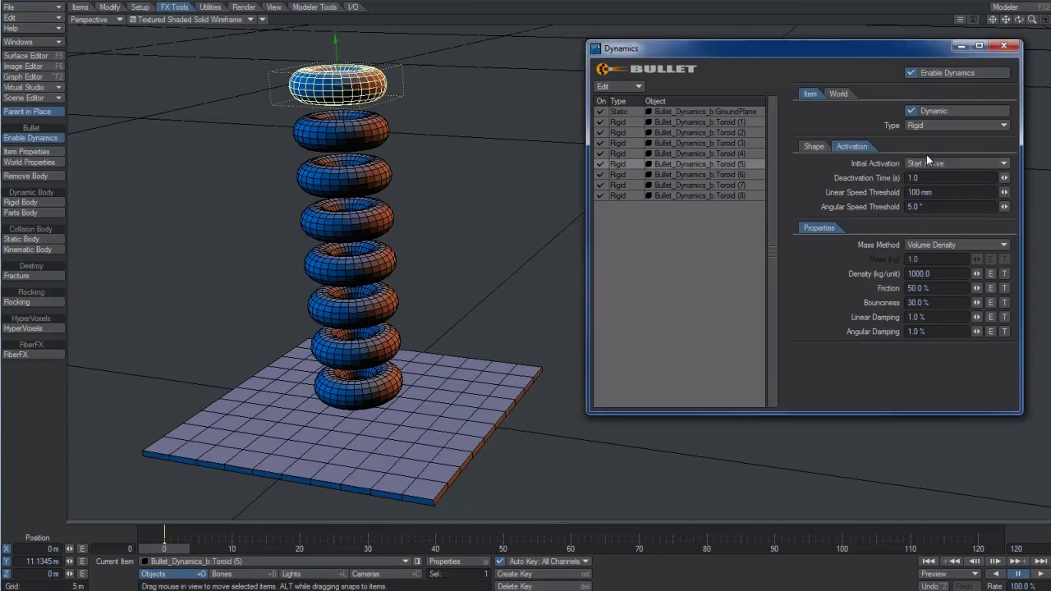
pyautogui.click(1040, 573)
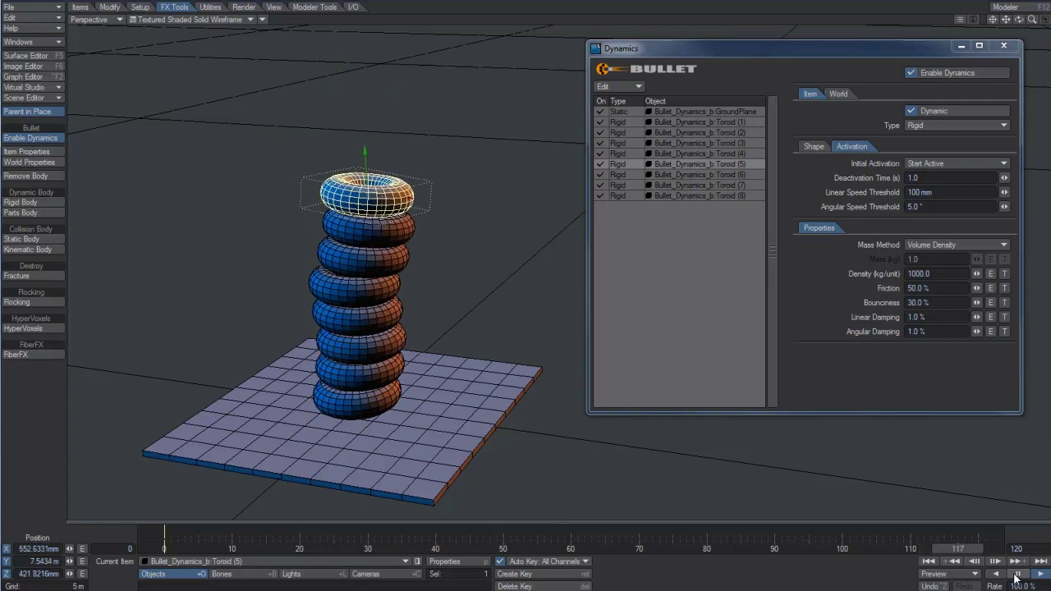
# Set Toroid (5) to Activate On Last Key, play the simulation, then reset to frame 0.
pyautogui.click(932, 163)
pyautogui.click(937, 194)
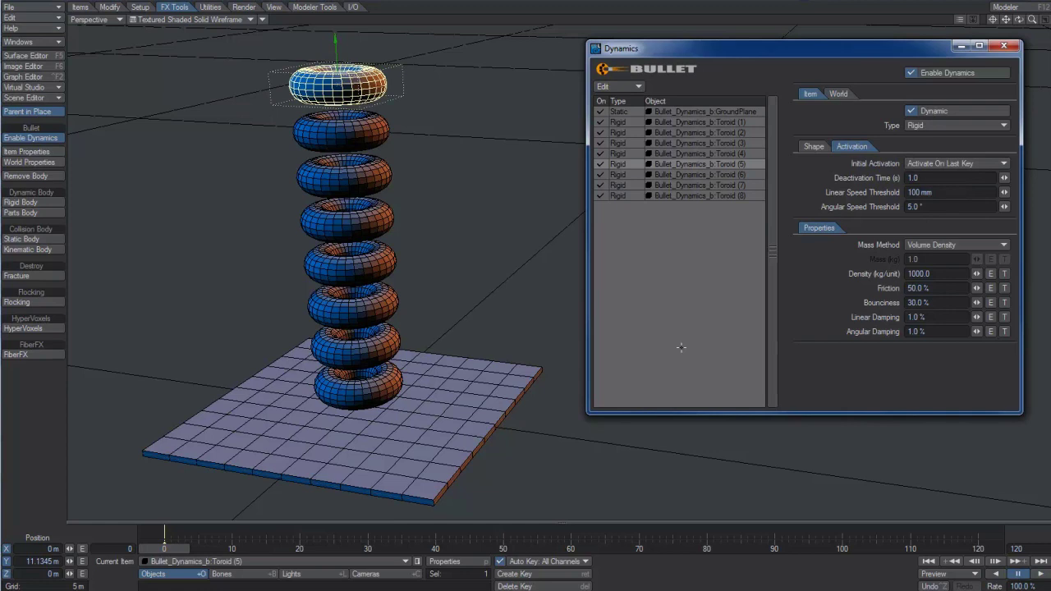
pyautogui.click(1038, 574)
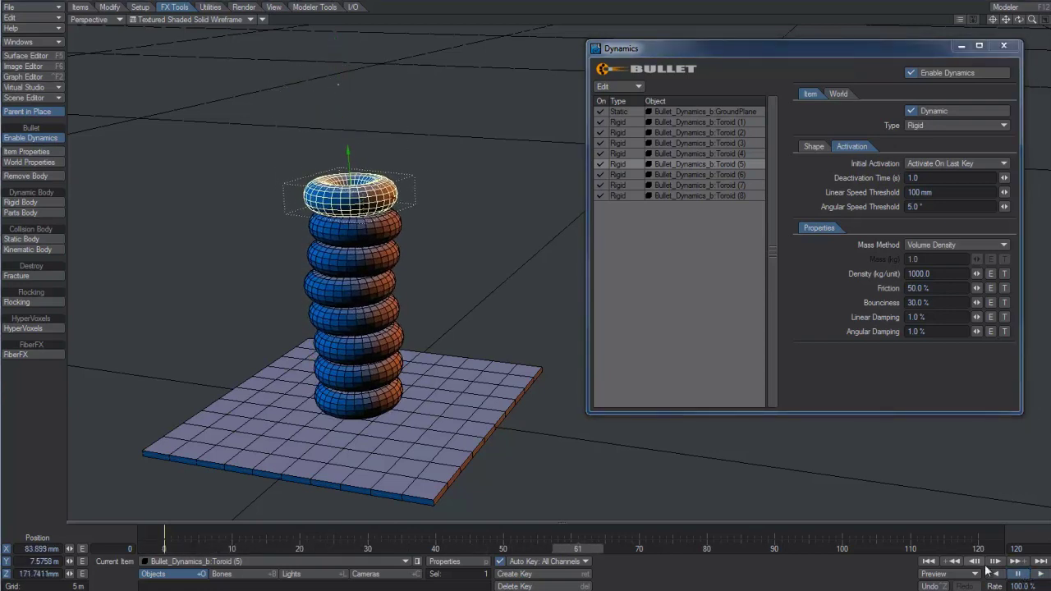
pyautogui.click(928, 562)
# With dynamics off, move to frame 30, re-enable dynamics, and replay the drop.
pyautogui.click(910, 73)
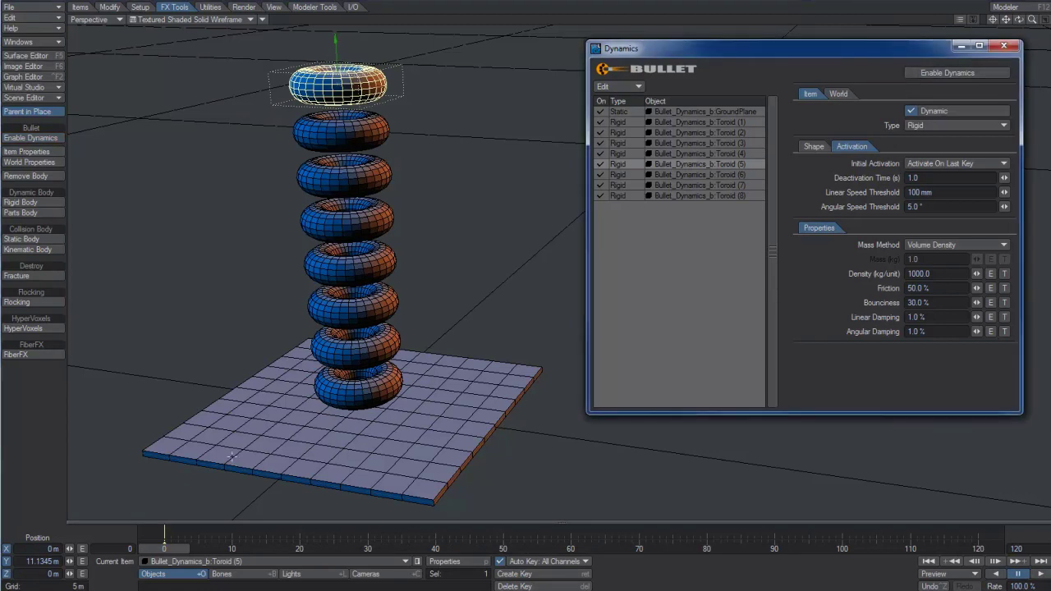
pyautogui.click(160, 535)
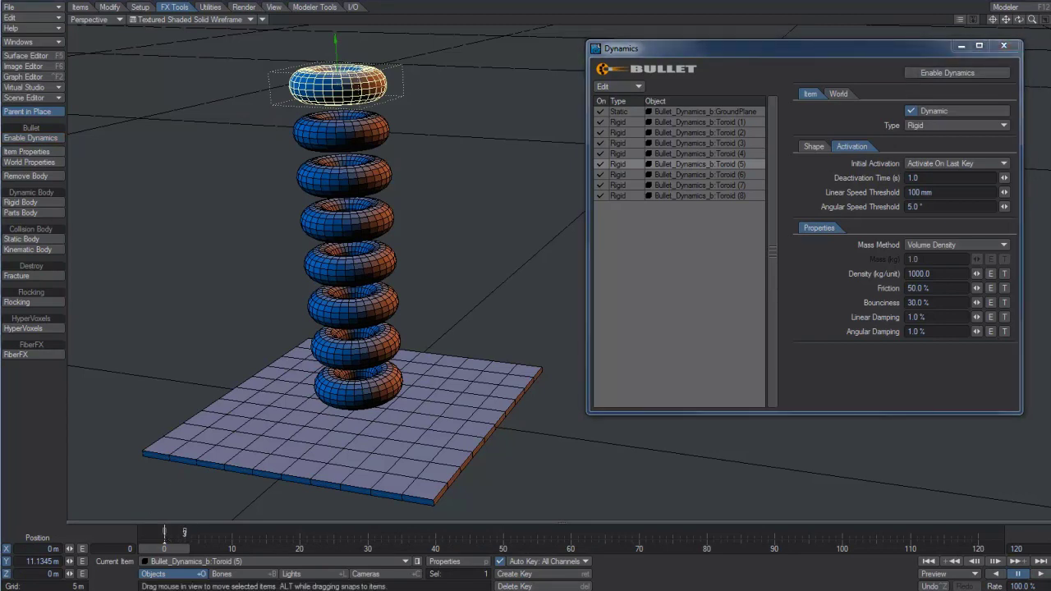
pyautogui.click(368, 543)
pyautogui.click(936, 67)
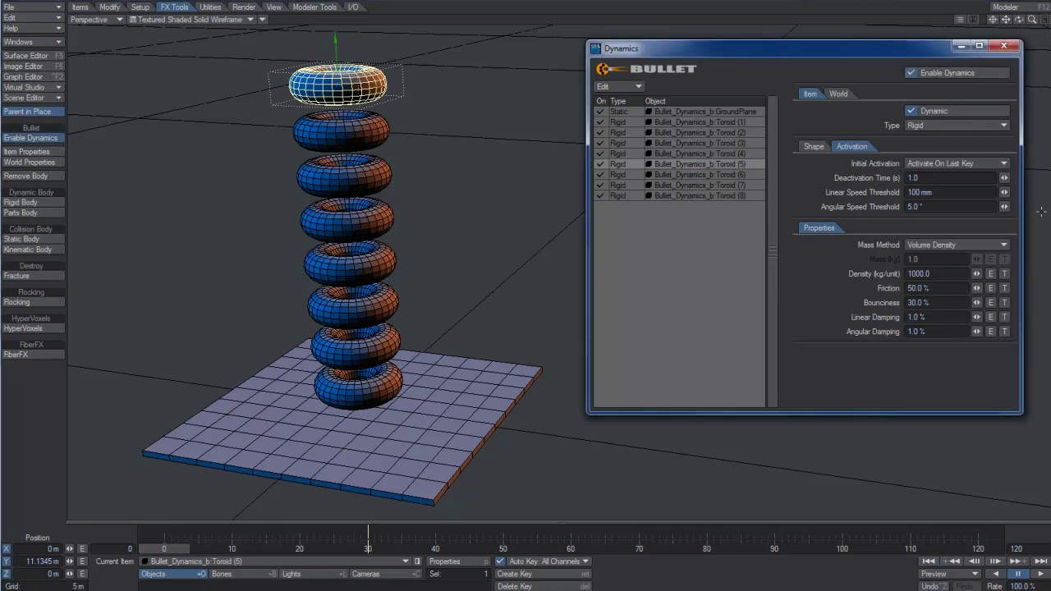
pyautogui.click(1039, 574)
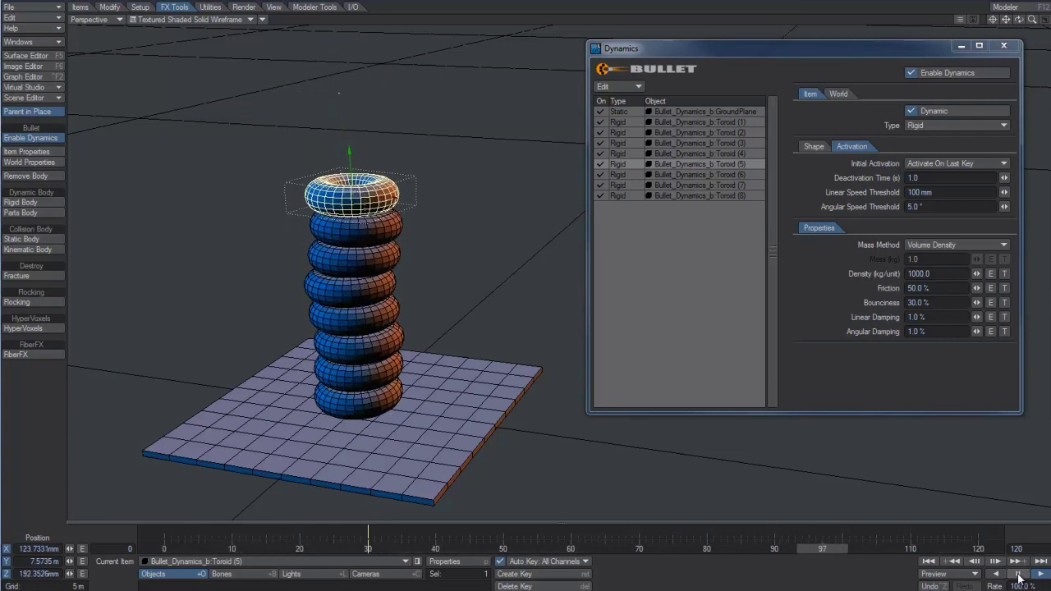
pyautogui.click(1018, 577)
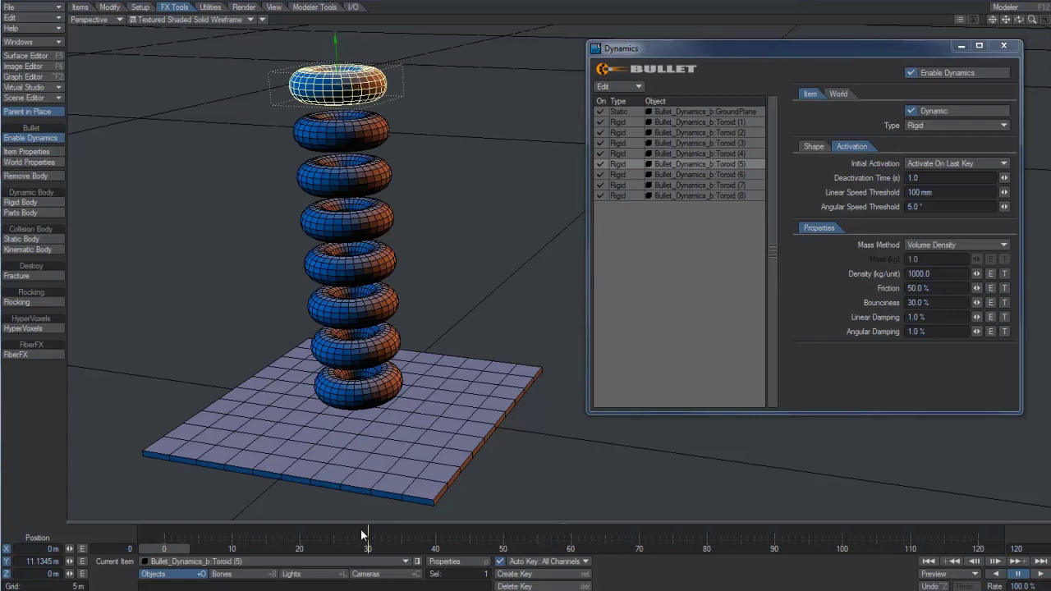
# At frame 0, move Toroid (5) out beside the stack.
pyautogui.moveTo(368, 533); pyautogui.dragTo(164, 534)
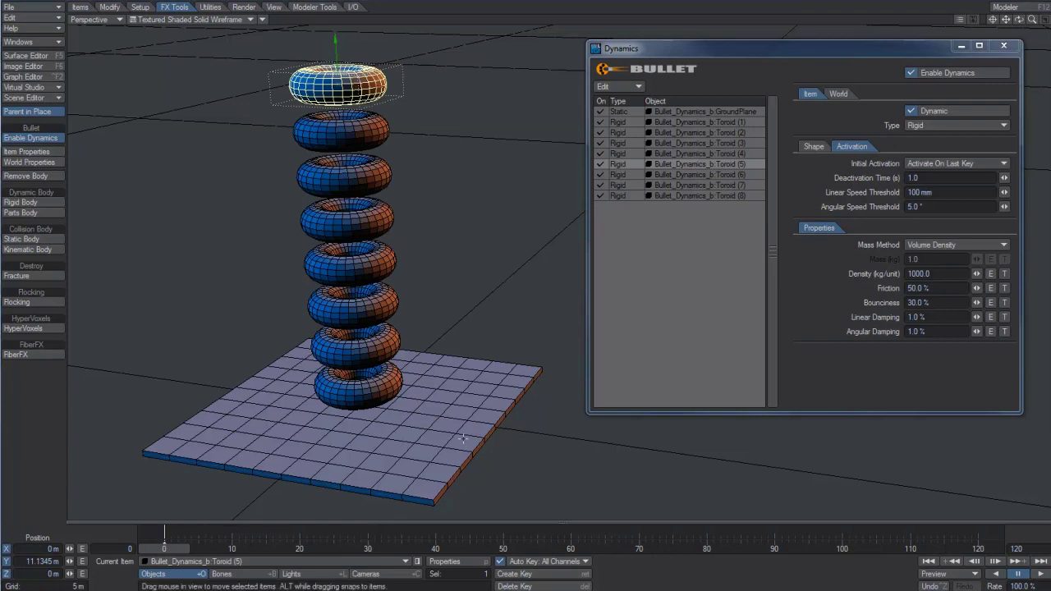
pyautogui.moveTo(445, 129); pyautogui.dragTo(572, 131)
pyautogui.moveTo(573, 131); pyautogui.dragTo(573, 310, button='right')
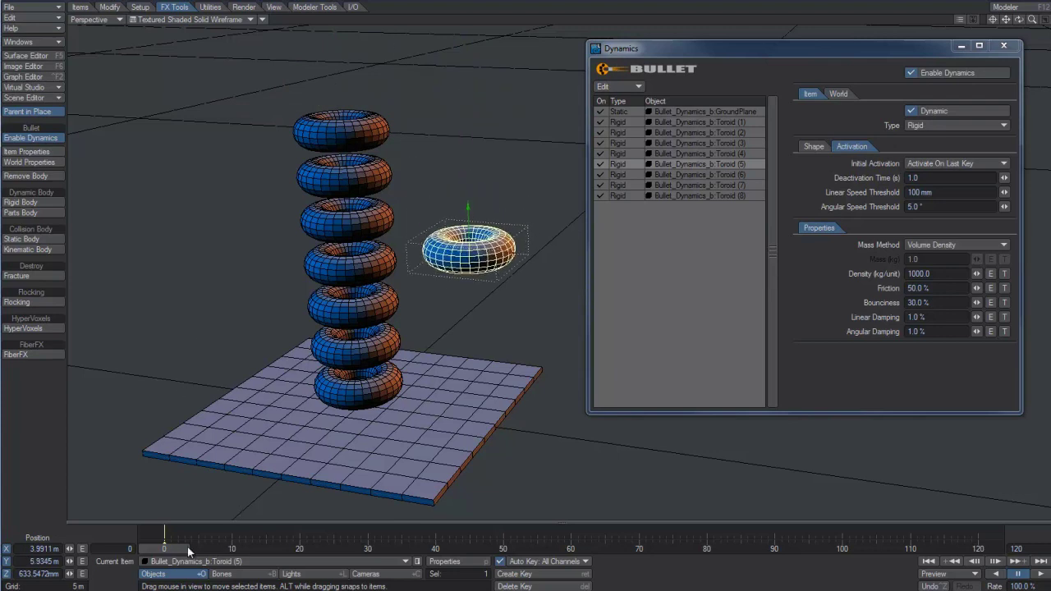
# With dynamics off, slide, raise and tilt Toroid (5) toward the stack at frame 5.
pyautogui.click(910, 72)
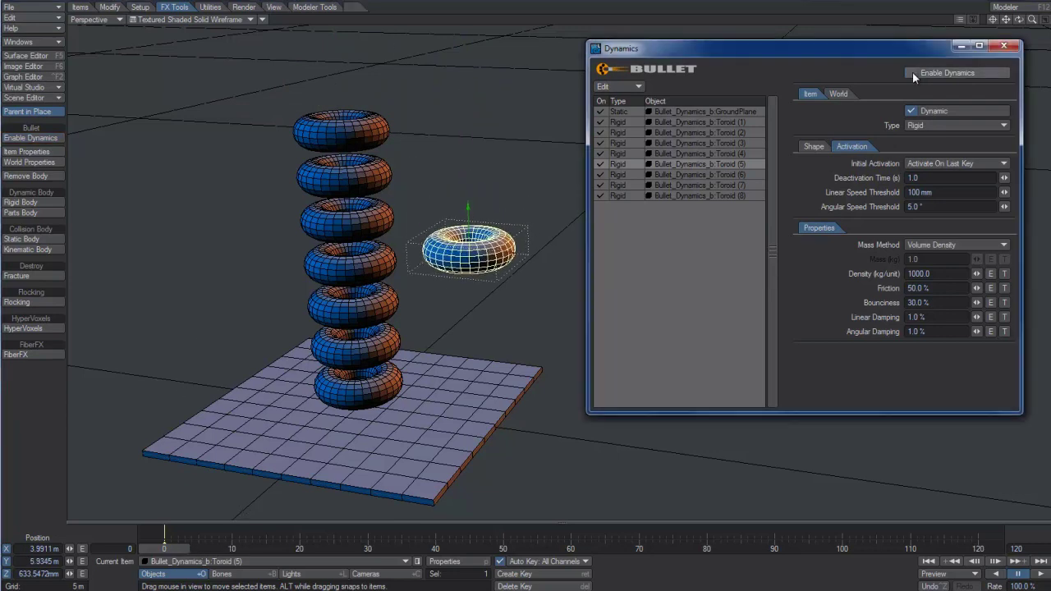
pyautogui.click(198, 553)
pyautogui.moveTo(537, 263); pyautogui.dragTo(490, 257)
pyautogui.moveTo(420, 201); pyautogui.dragTo(420, 169)
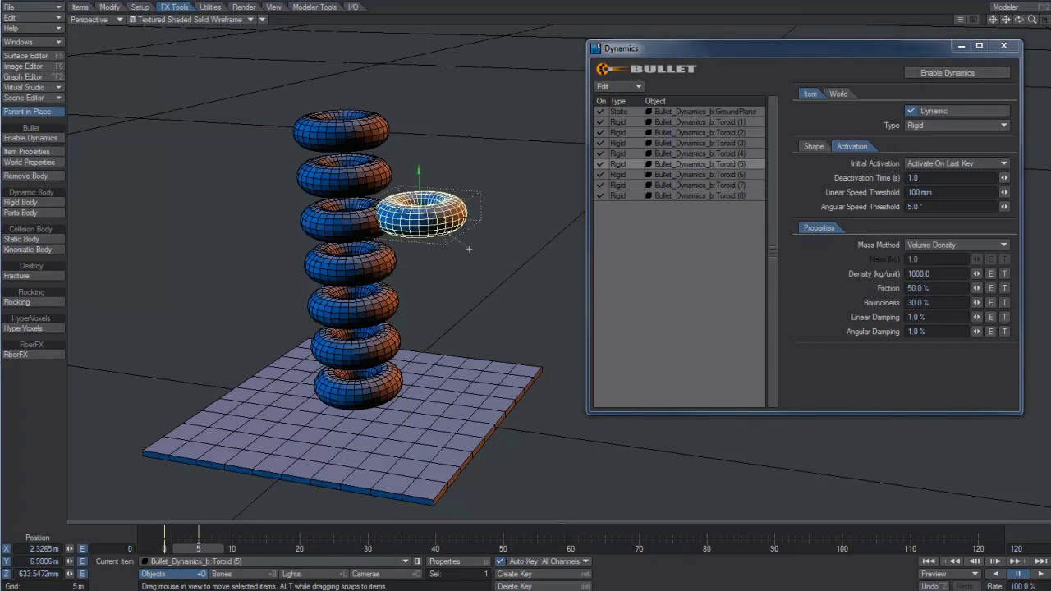
pyautogui.press('y')
pyautogui.moveTo(469, 249); pyautogui.dragTo(476, 189)
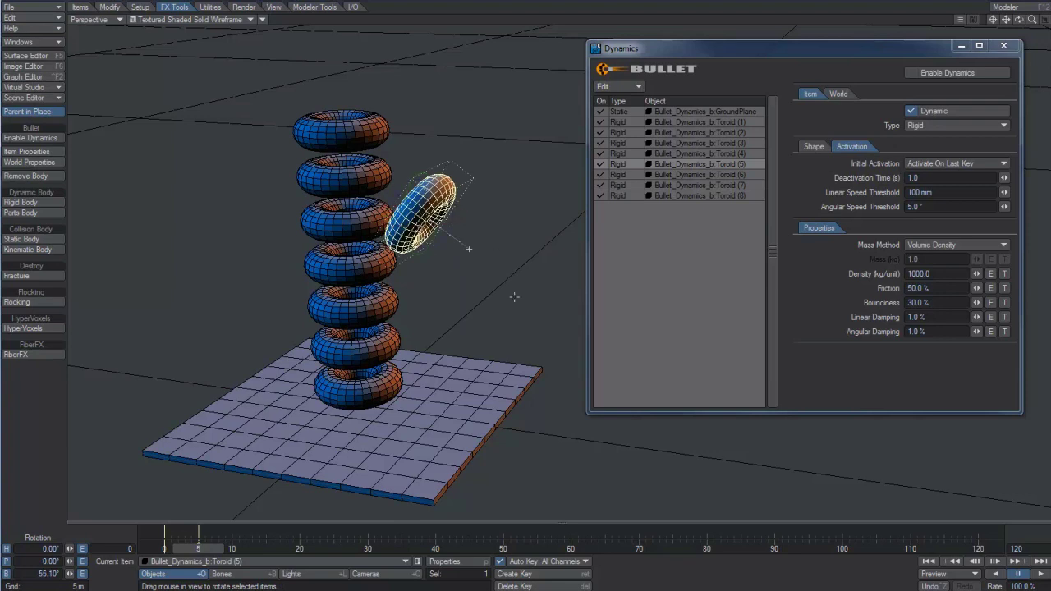
# Shift Toroid (5)'s frame-0 start right and lower, then re-enable dynamics and play the throw.
pyautogui.moveTo(205, 555); pyautogui.dragTo(146, 548)
pyautogui.press('t')
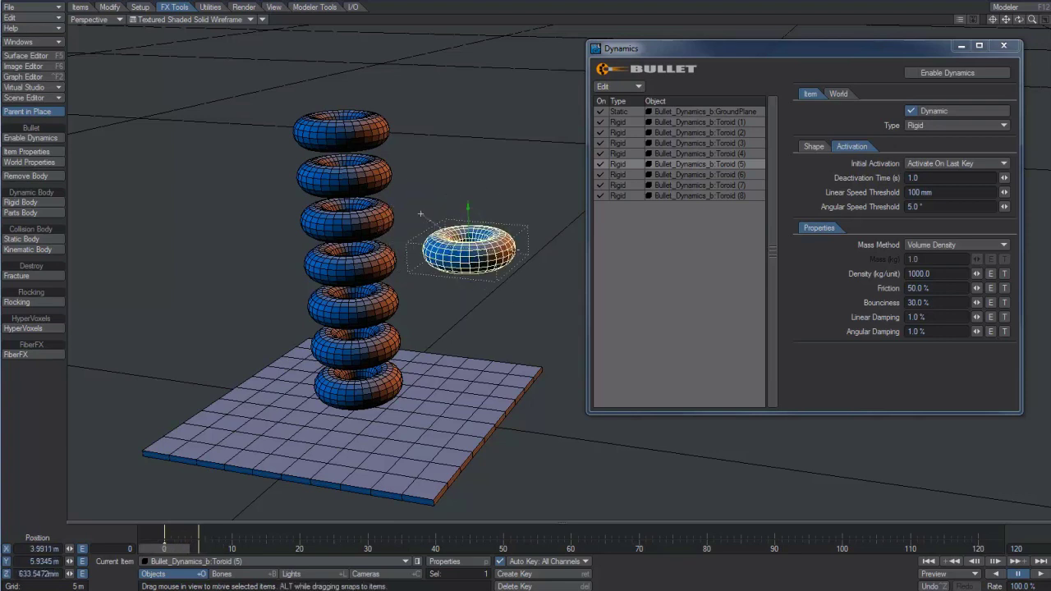
pyautogui.moveTo(421, 215); pyautogui.dragTo(467, 220)
pyautogui.moveTo(420, 214); pyautogui.dragTo(420, 234, button='right')
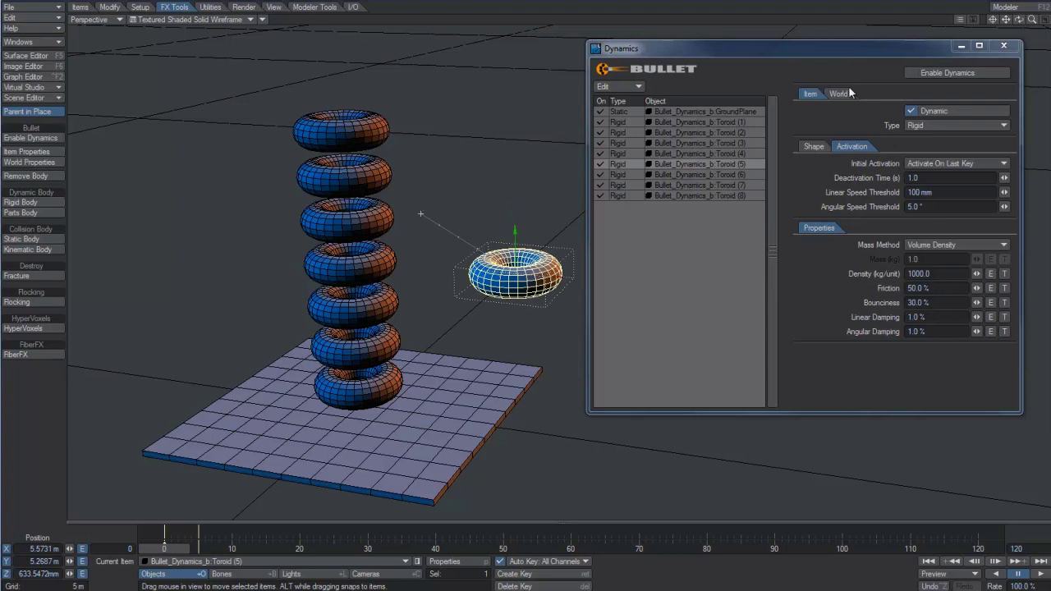
pyautogui.click(908, 71)
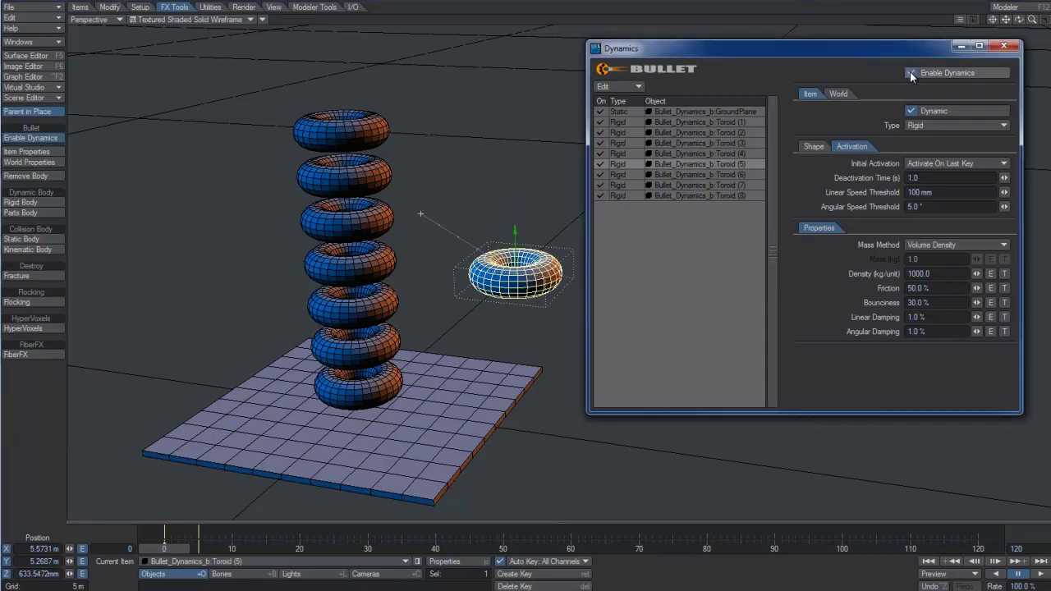
pyautogui.click(1041, 573)
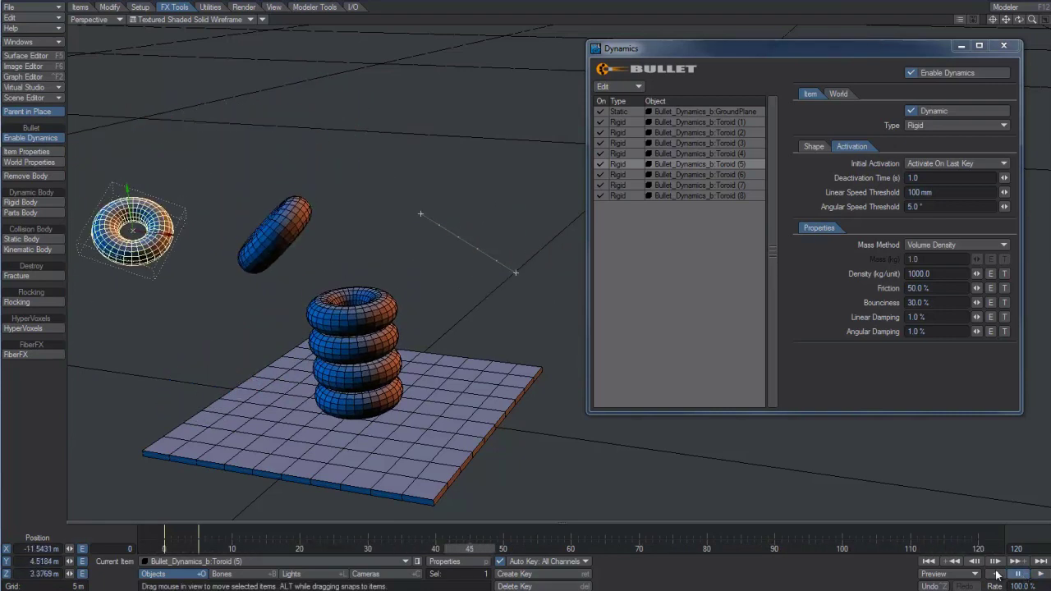
# Nudge Toroid (5)'s start position left and up, replay the throw, and reset to frame 0.
pyautogui.click(928, 561)
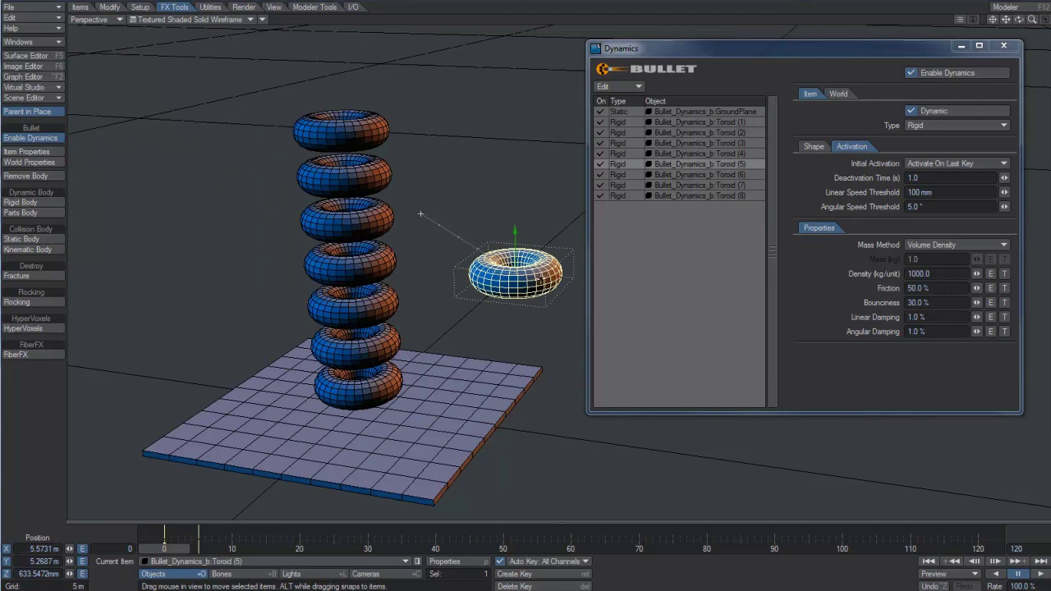
pyautogui.moveTo(514, 273)
pyautogui.mouseDown()
pyautogui.moveTo(490, 274)
pyautogui.moveTo(492, 243)
pyautogui.moveTo(490, 255)
pyautogui.mouseUp()
pyautogui.click(1039, 578)
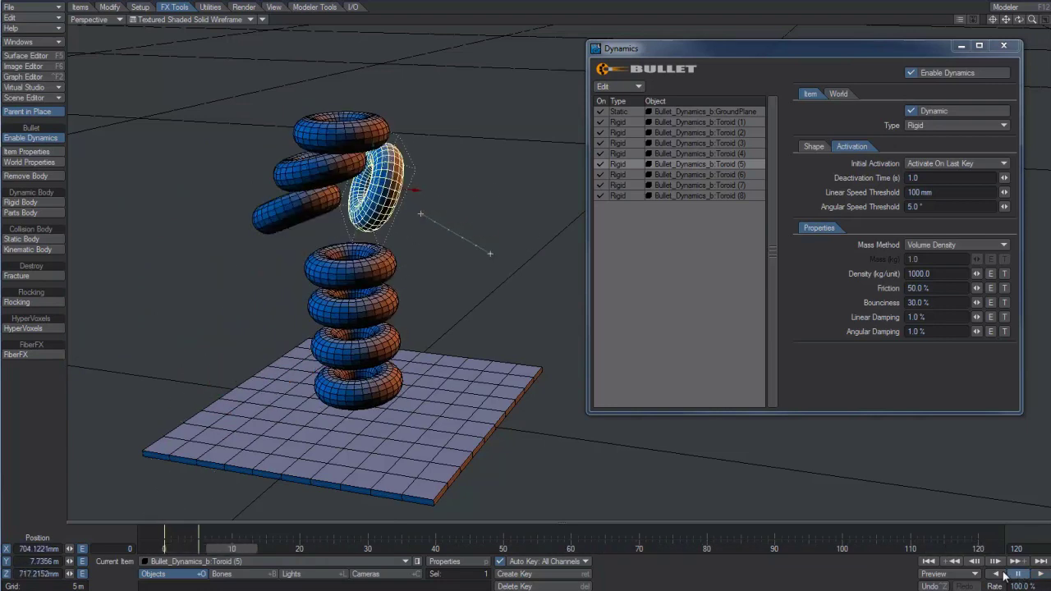
pyautogui.click(927, 562)
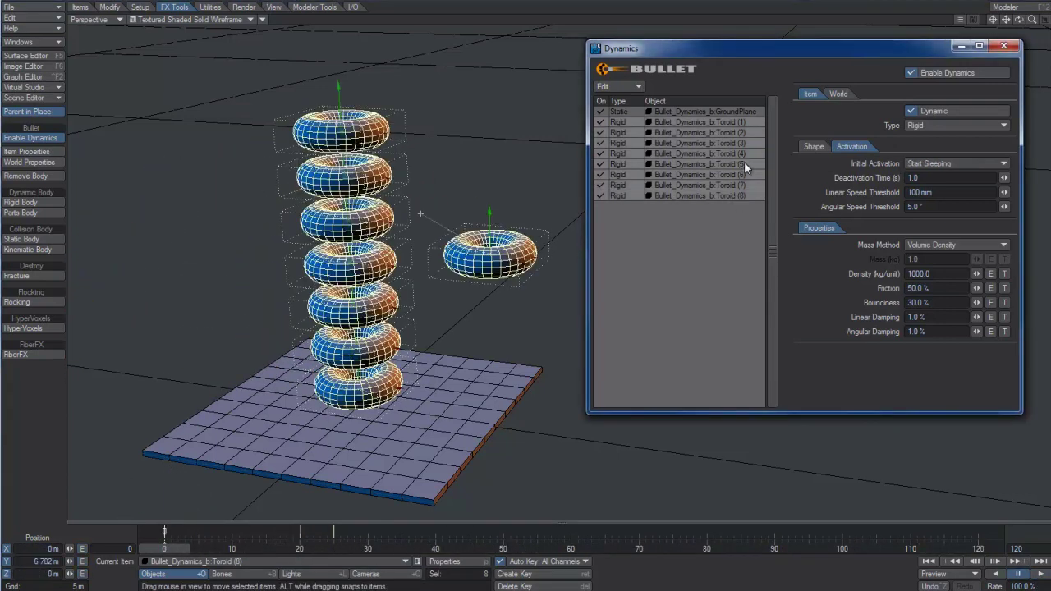
# Set the seven stack toroids, excluding Toroid (5), to Activate On Last Key, then play.
pyautogui.keyDown('ctrl'); pyautogui.click(743, 162); pyautogui.keyUp('ctrl')
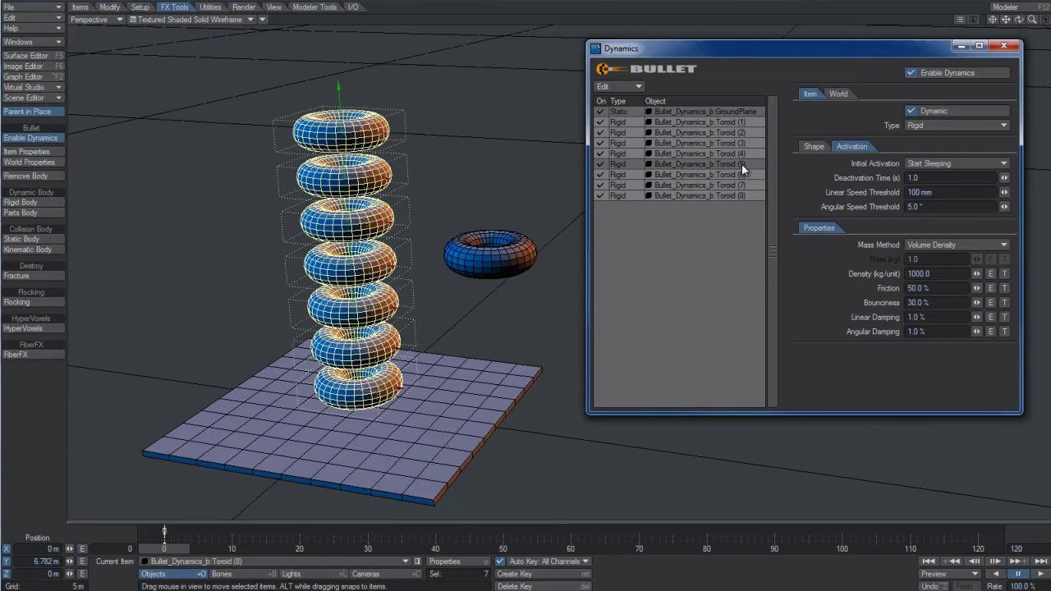
pyautogui.click(938, 165)
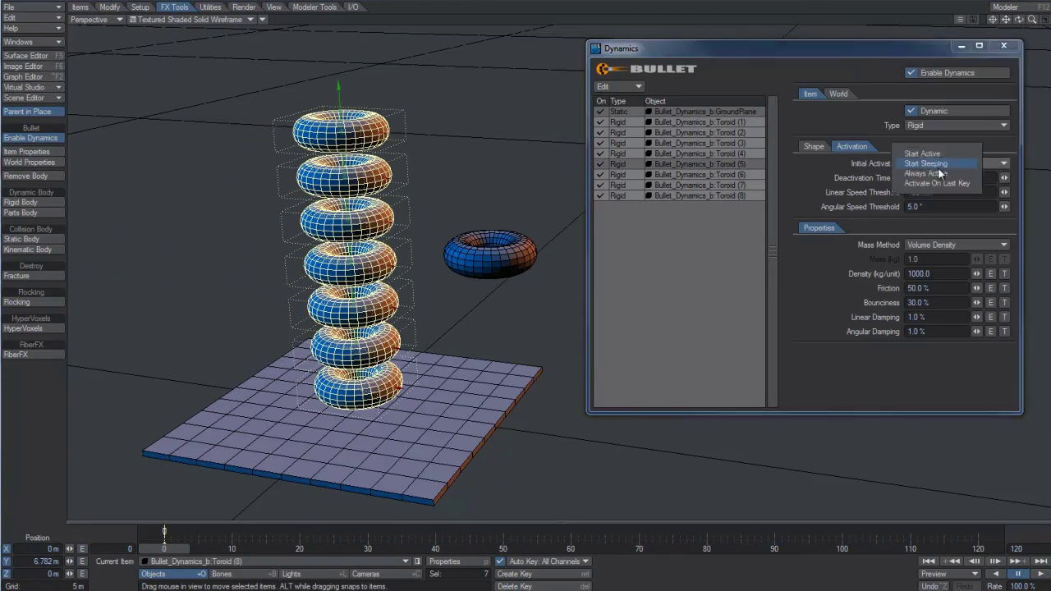
pyautogui.click(930, 184)
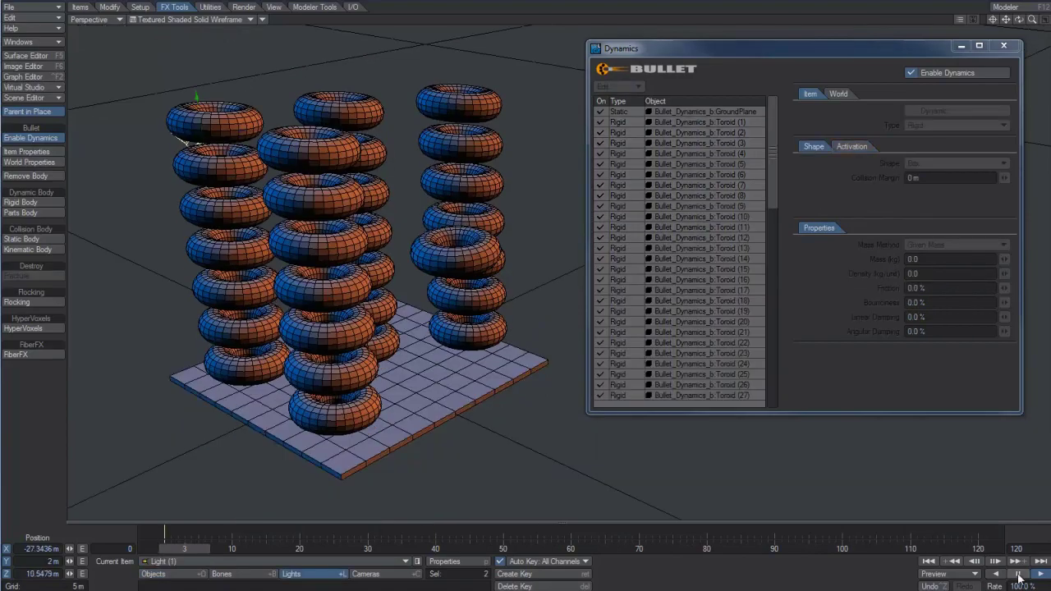
pyautogui.click(1018, 576)
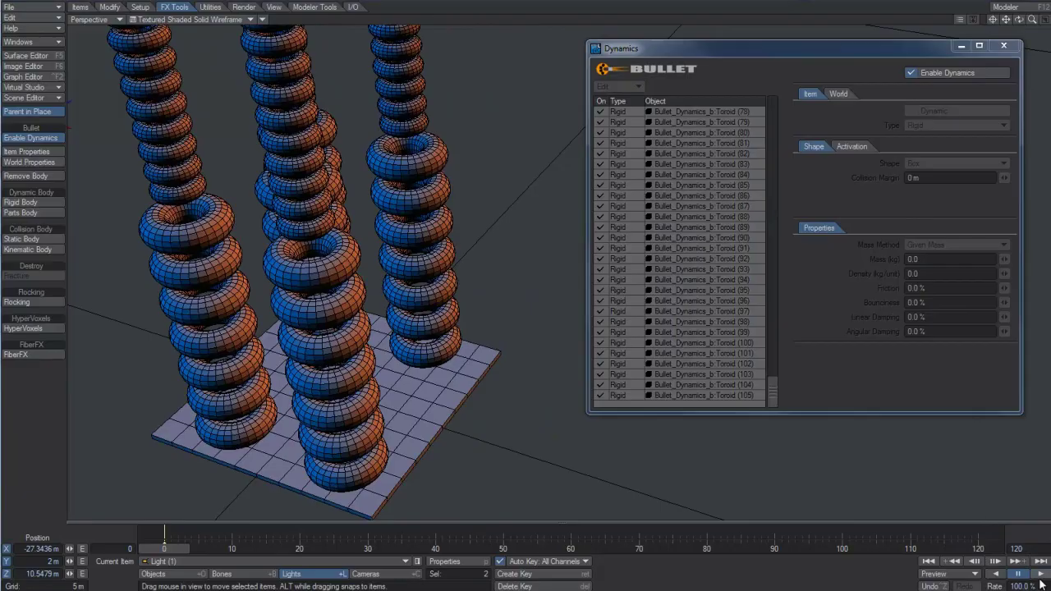
# Play the many-toroid scene from frame 0 to watch the twisted columns collapse.
pyautogui.click(1040, 576)
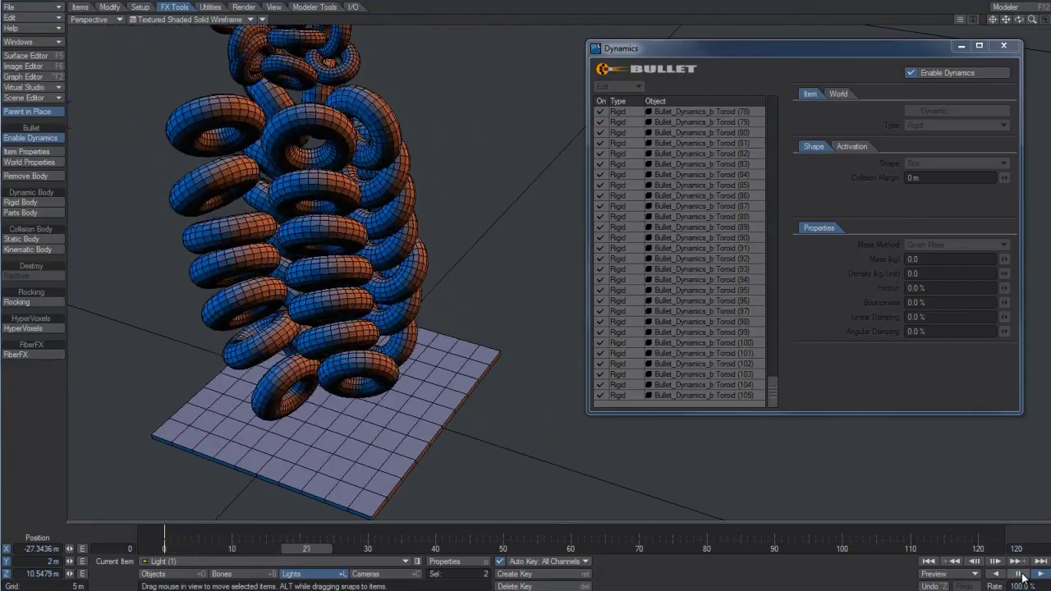